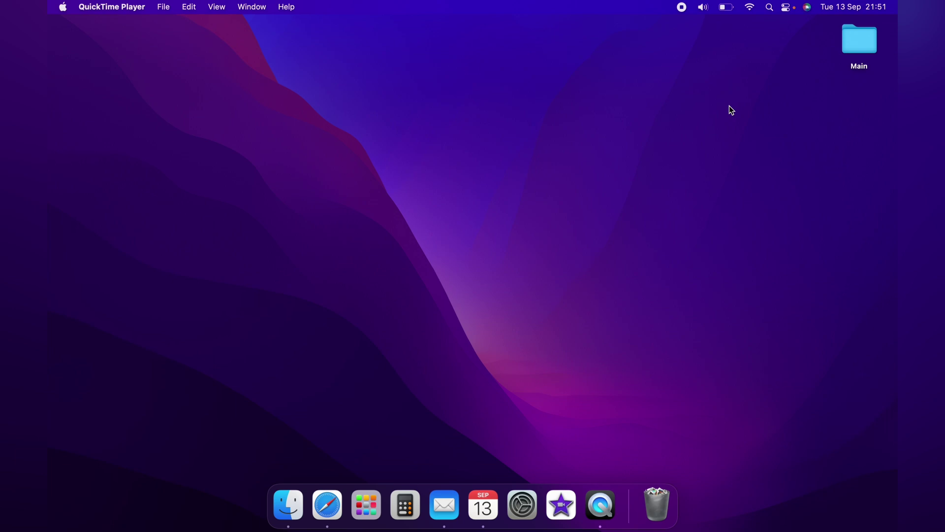
- Open the Main folder from the desktop, then drill down through Main2 and Step1 into Step2
double_click(848, 45)
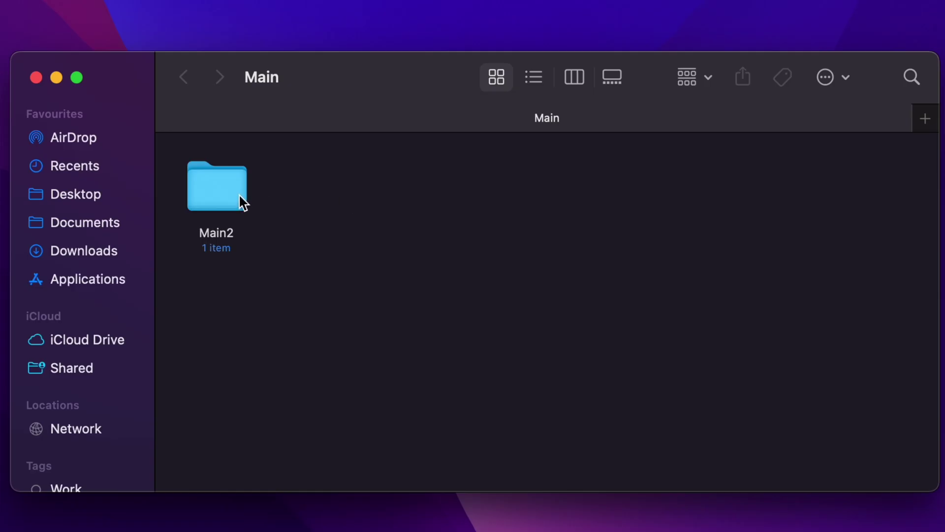
double_click(240, 201)
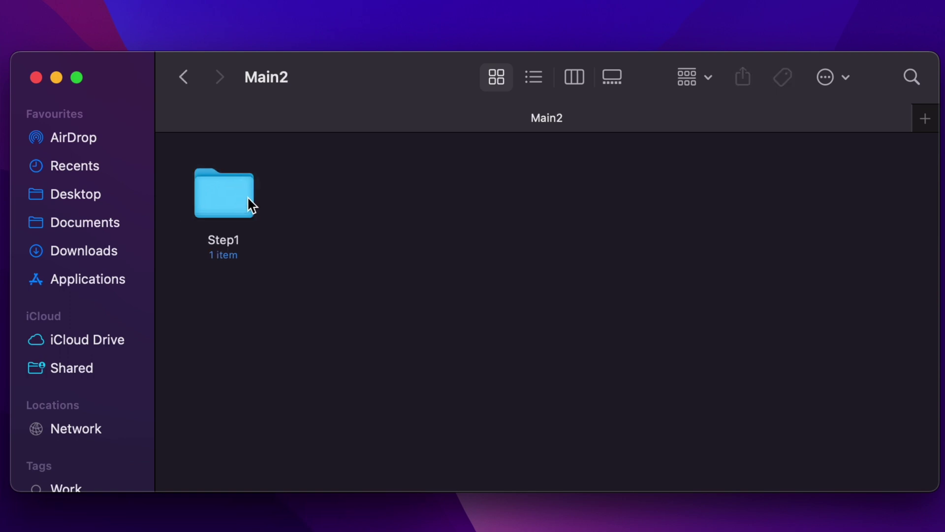
double_click(247, 205)
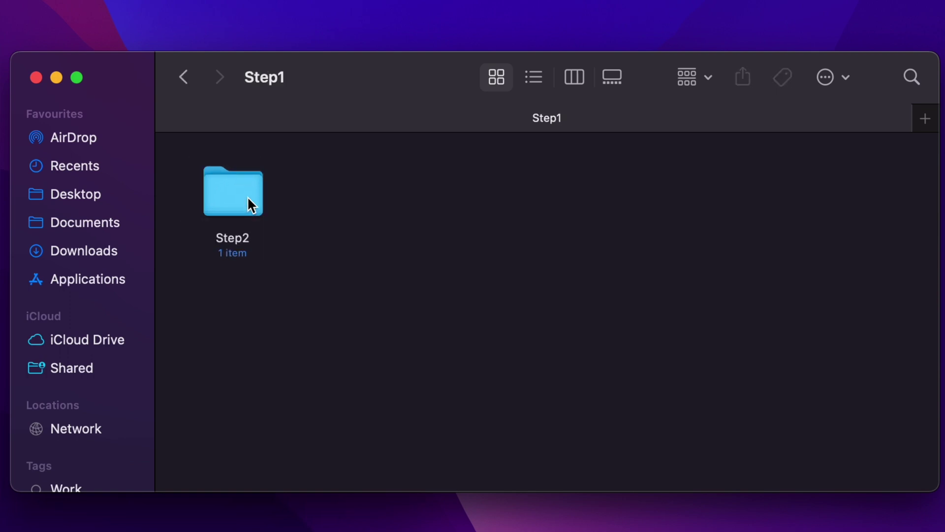
double_click(248, 205)
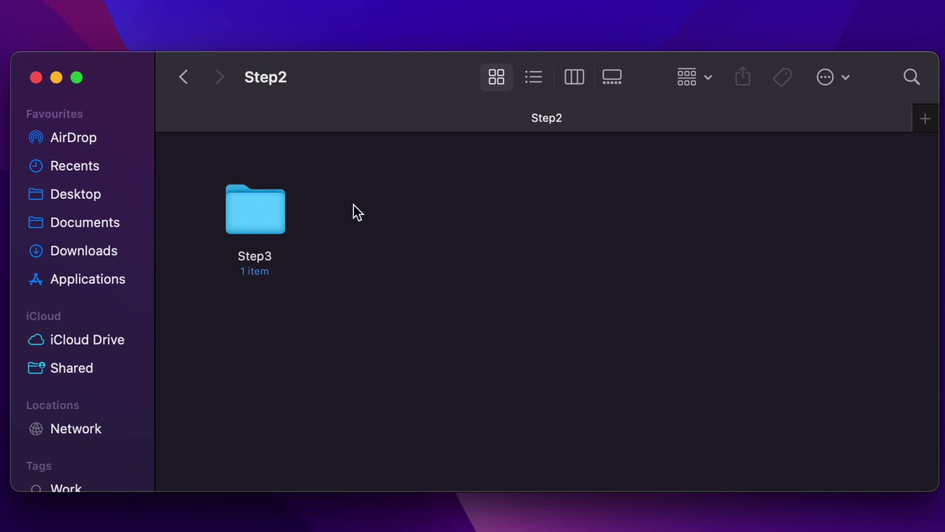
- Go back two folders, then forward again to return to Step2
click(184, 78)
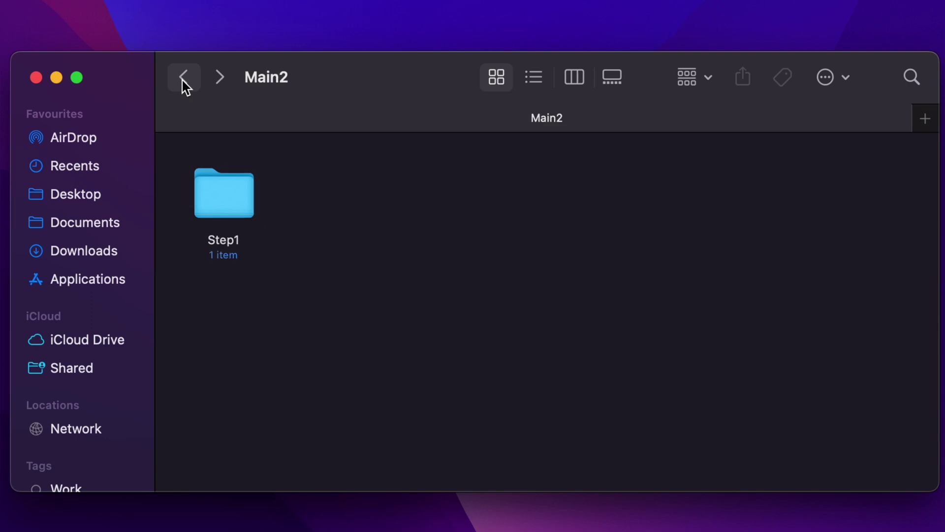
click(184, 78)
click(219, 78)
click(219, 77)
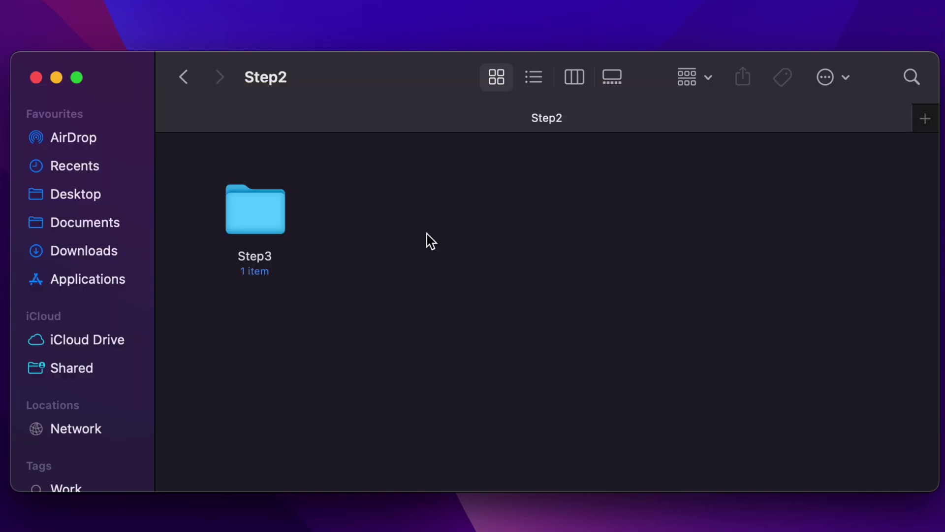
- Reveal the current folder's path with Option and jump straight to the Main folder
key(alt)
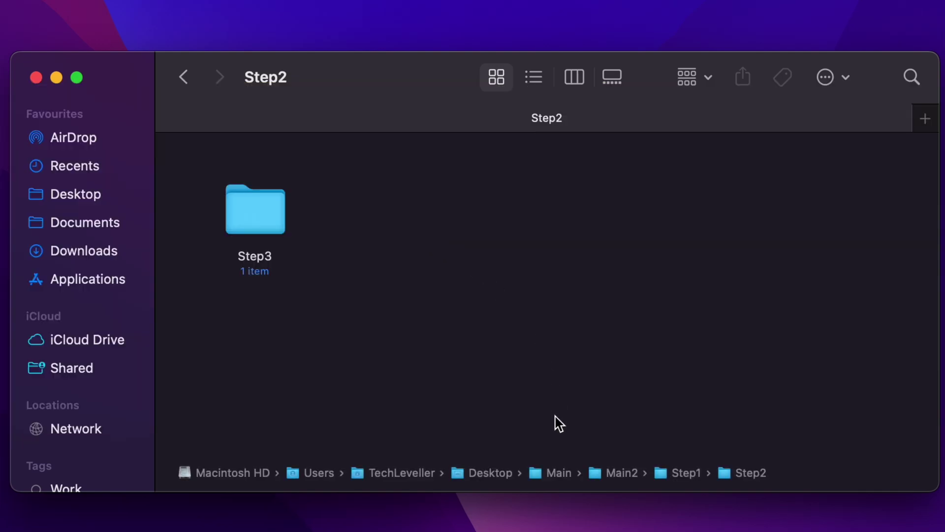
double_click(558, 475)
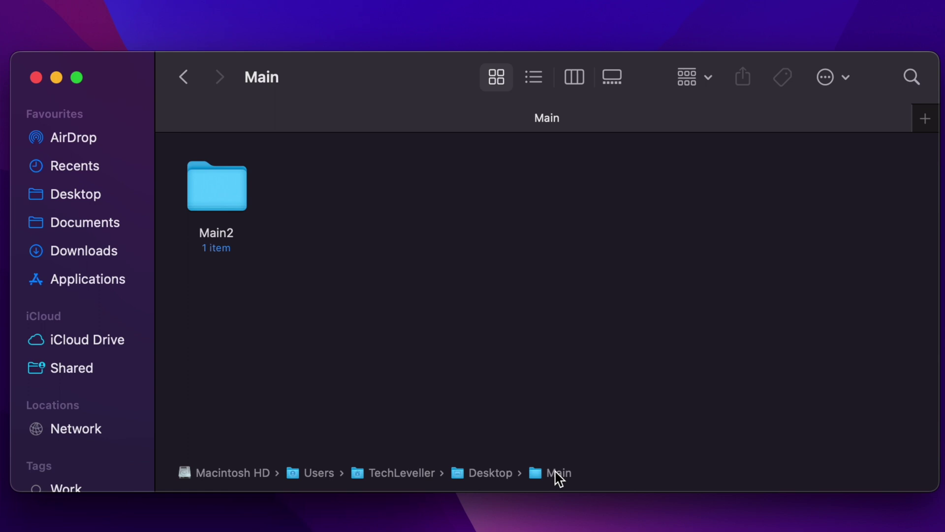
key(alt)
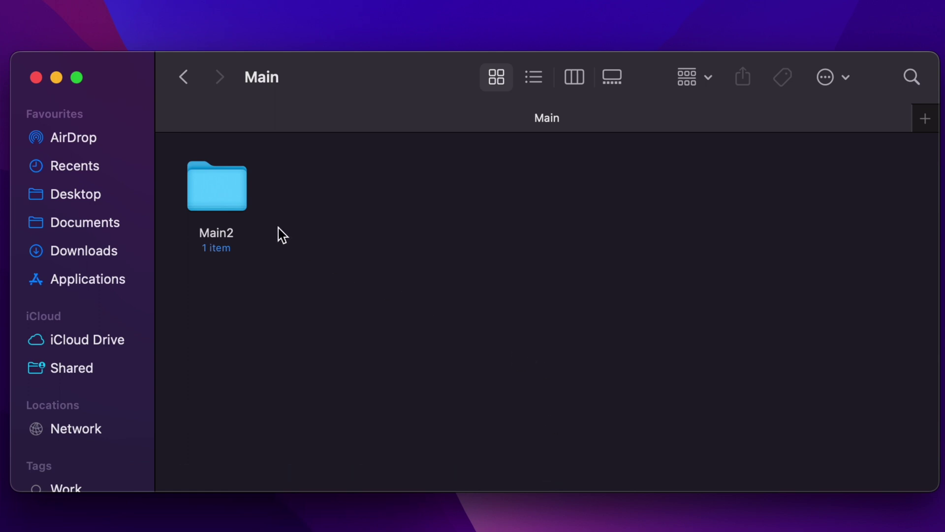
- Browse from Main through Main2, Step2 and Step3 into the empty Step4 folder
click(238, 198)
double_click(238, 198)
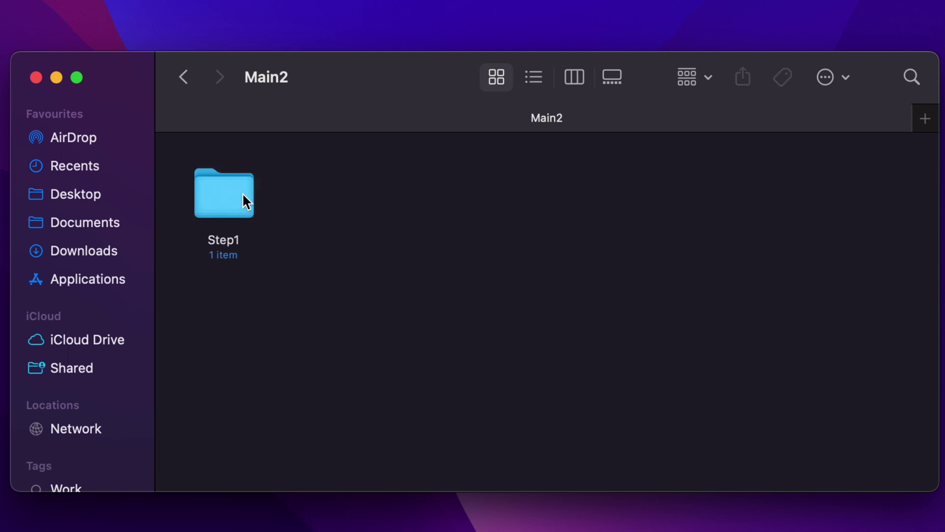
double_click(243, 198)
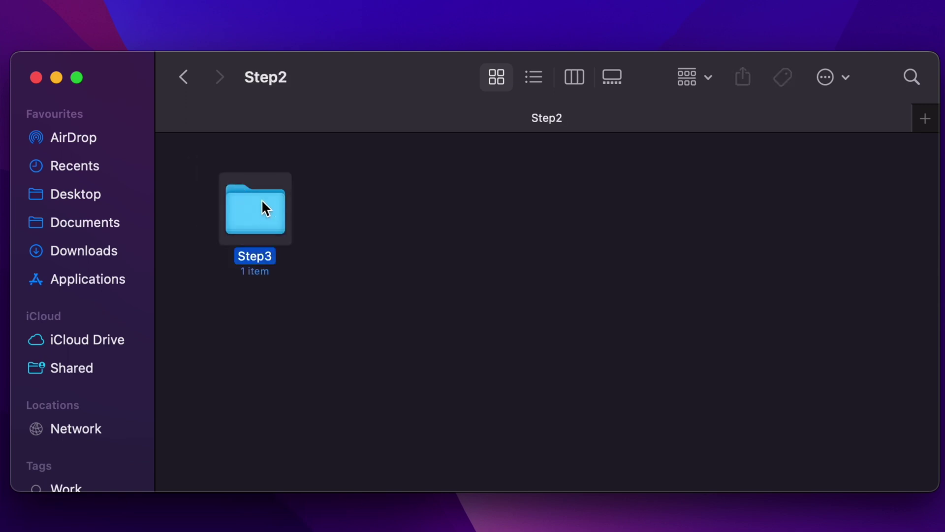
double_click(261, 202)
double_click(362, 308)
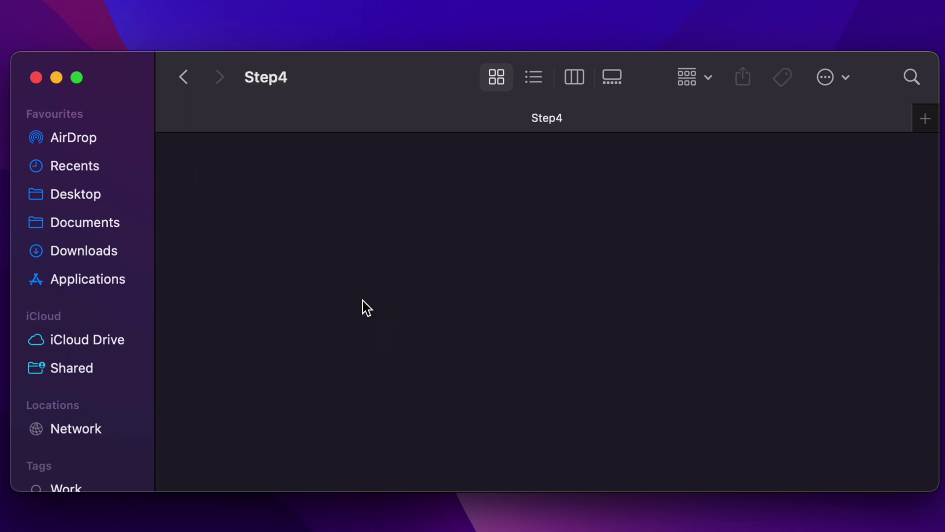
- Toggle the path bar with Option-Command-P, then keep it on via View > Show Path Bar
key(alt+super+p)
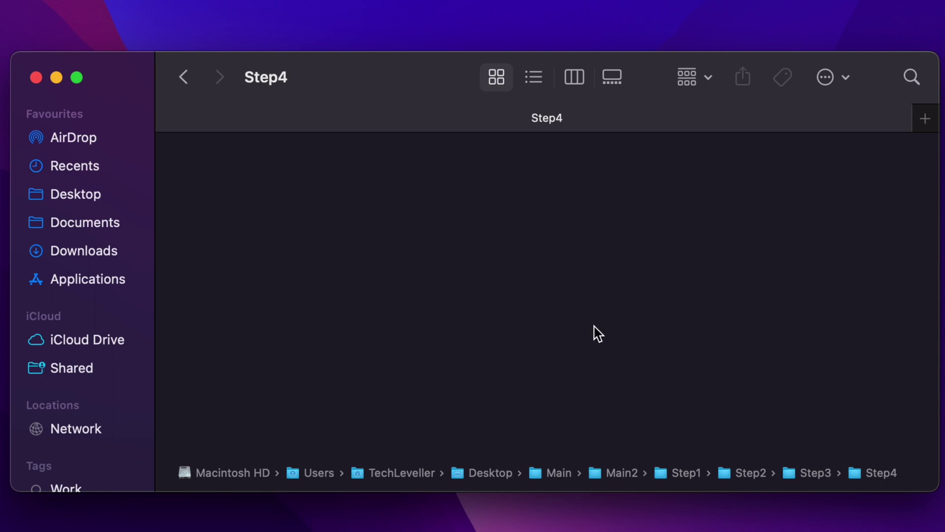
key(alt+super+p)
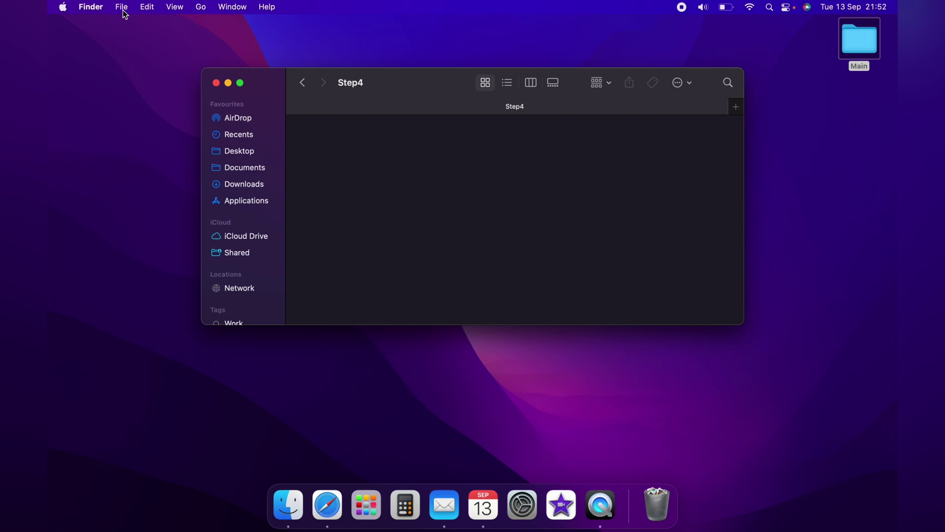
click(174, 9)
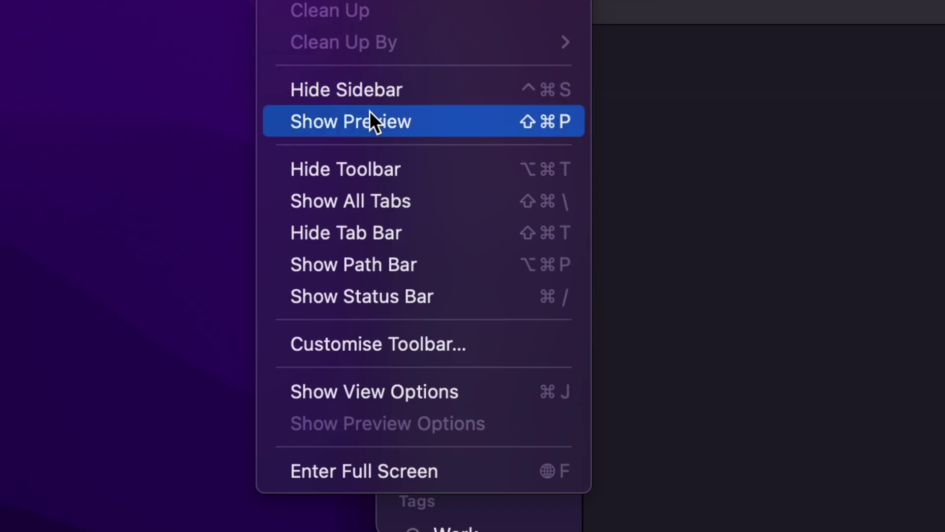
click(392, 261)
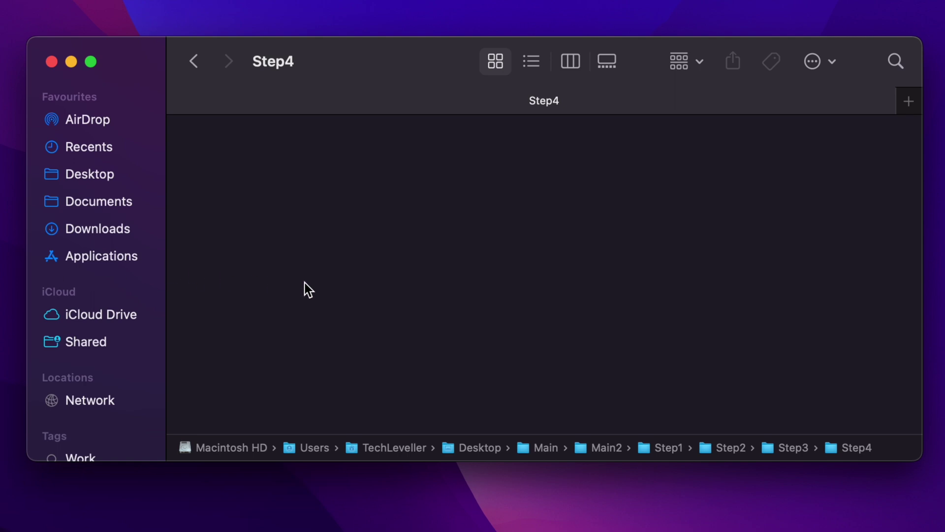
double_click(545, 448)
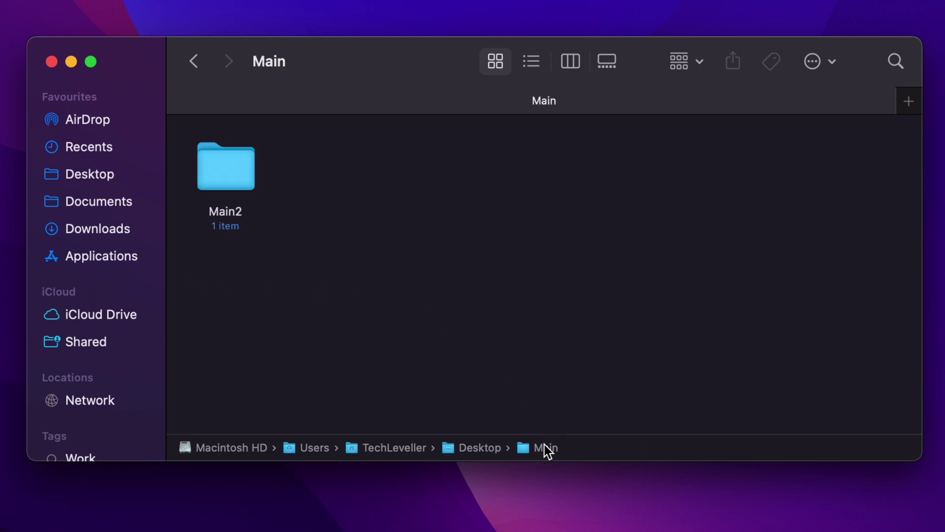
double_click(233, 180)
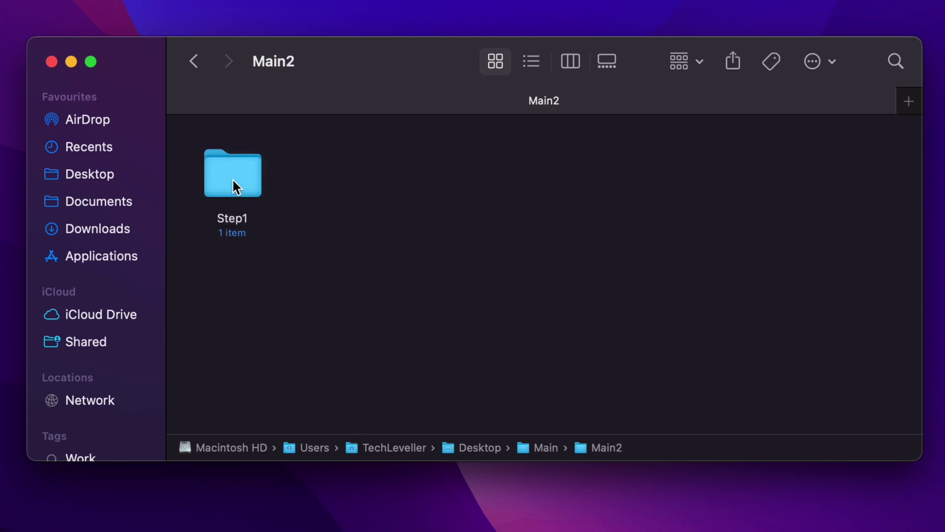
double_click(243, 180)
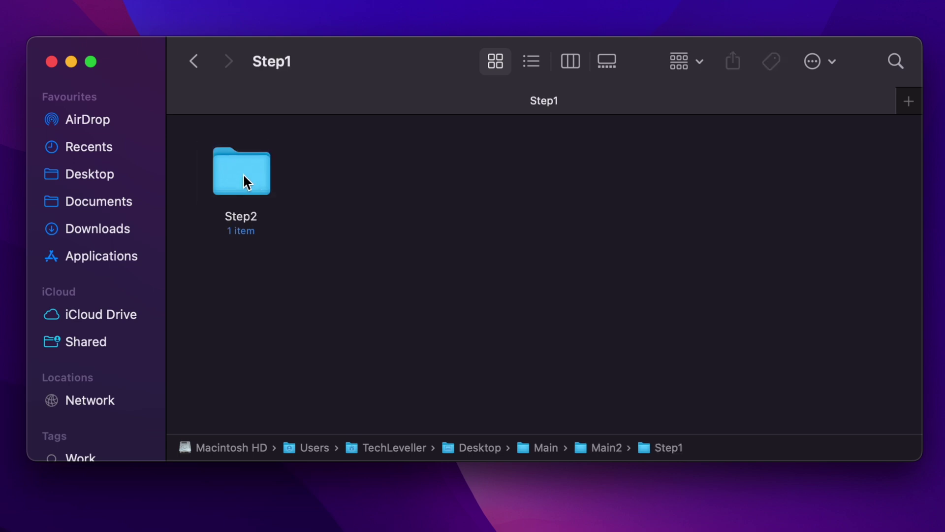
double_click(248, 180)
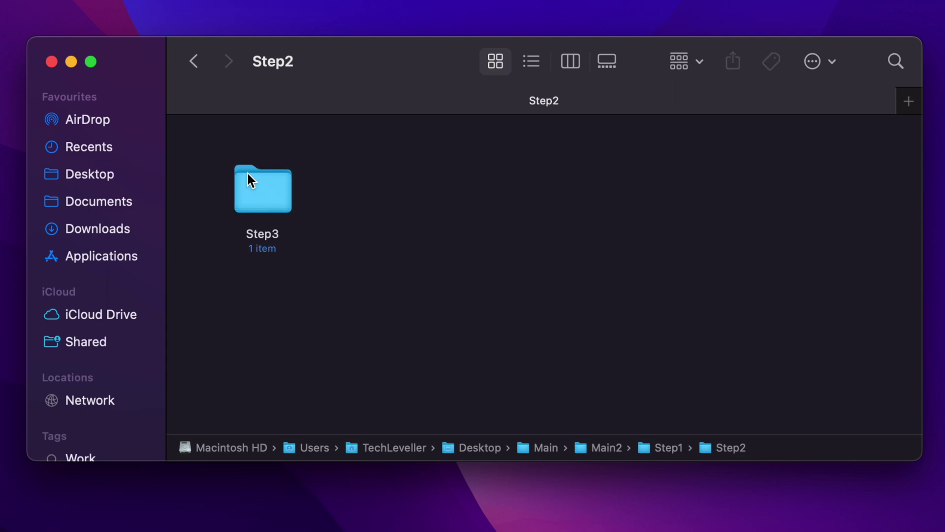
double_click(262, 179)
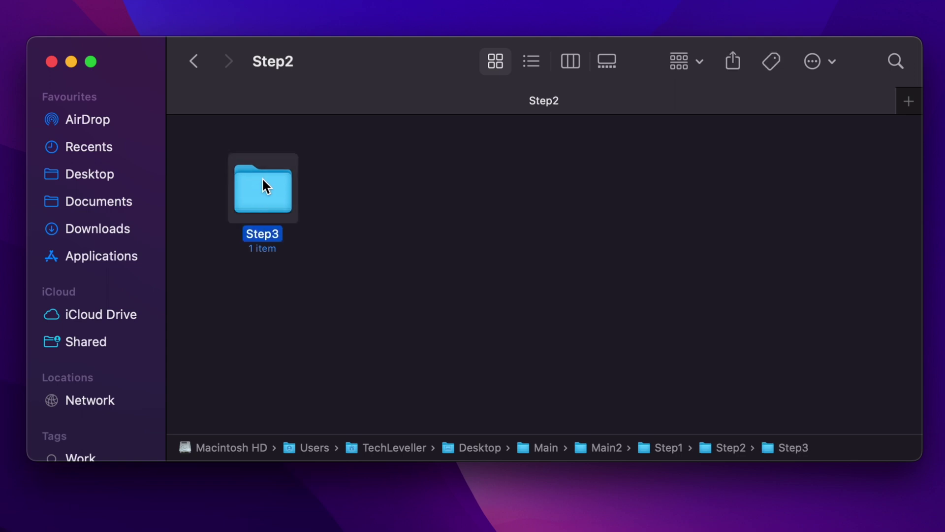
double_click(364, 252)
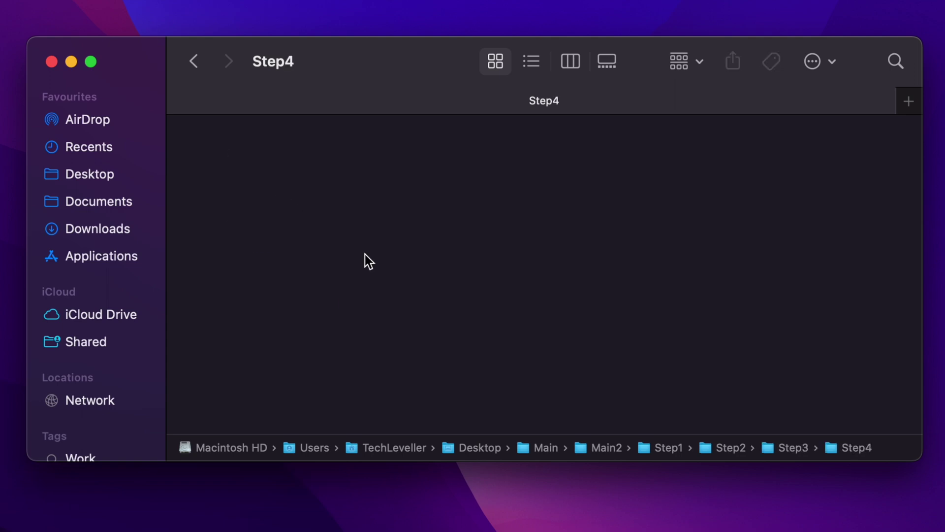